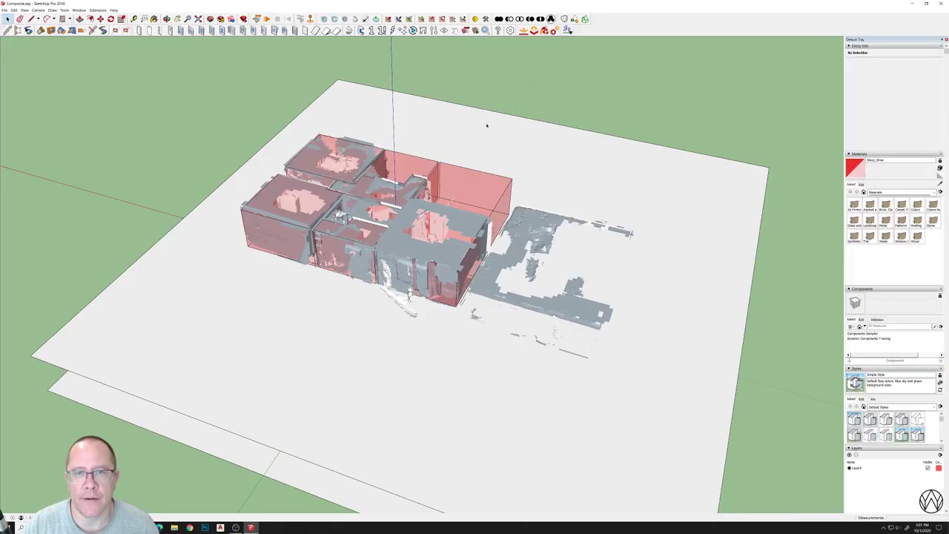
Step: Hide the translucent red volumes of the two rooms at the end of the upper floor scan
{"action": "left_click", "coordinate": [492, 132]}
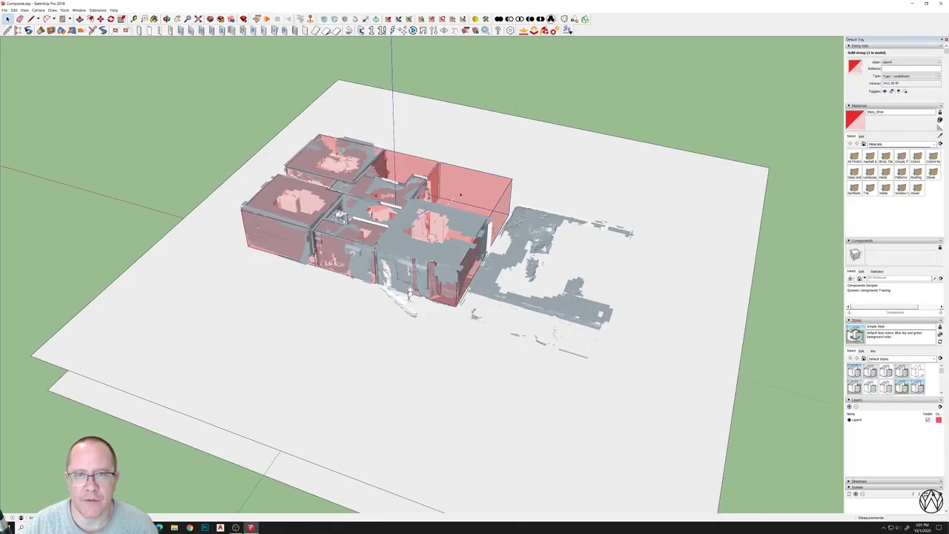
{"action": "middle_click_drag", "start_coordinate": [540, 176], "coordinate": [481, 196]}
{"action": "scroll", "coordinate": [480, 196], "scroll_direction": "up", "scroll_amount": 2}
{"action": "scroll", "coordinate": [452, 178], "scroll_direction": "up", "scroll_amount": 4}
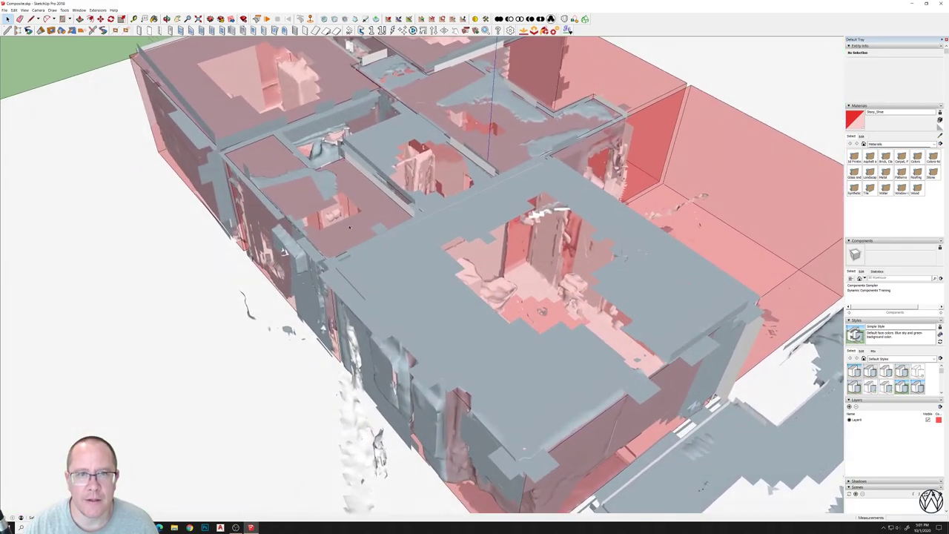
{"action": "middle_click_drag", "start_coordinate": [215, 281], "coordinate": [436, 257]}
{"action": "left_click", "coordinate": [384, 266]}
{"action": "right_click", "coordinate": [384, 259]}
{"action": "left_click", "coordinate": [399, 276]}
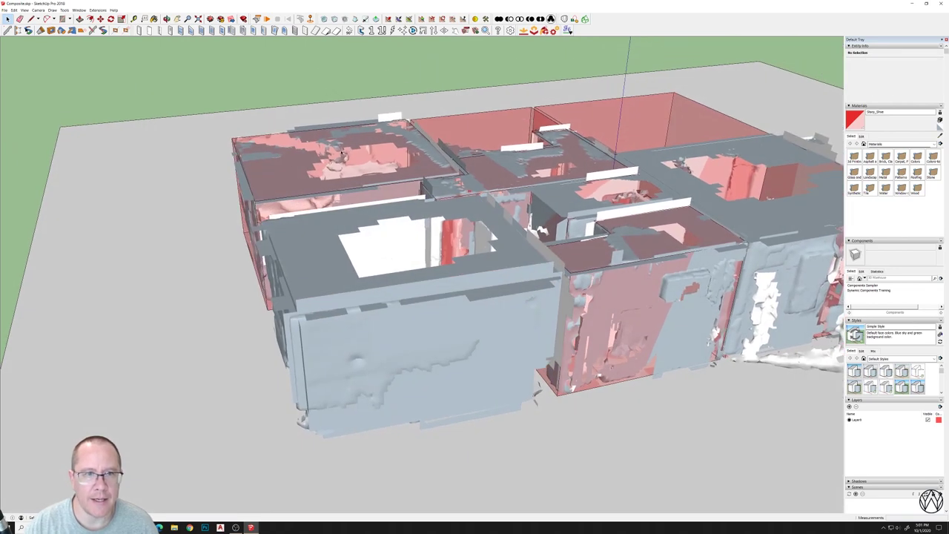
{"action": "right_click", "coordinate": [345, 155]}
{"action": "left_click", "coordinate": [361, 172]}
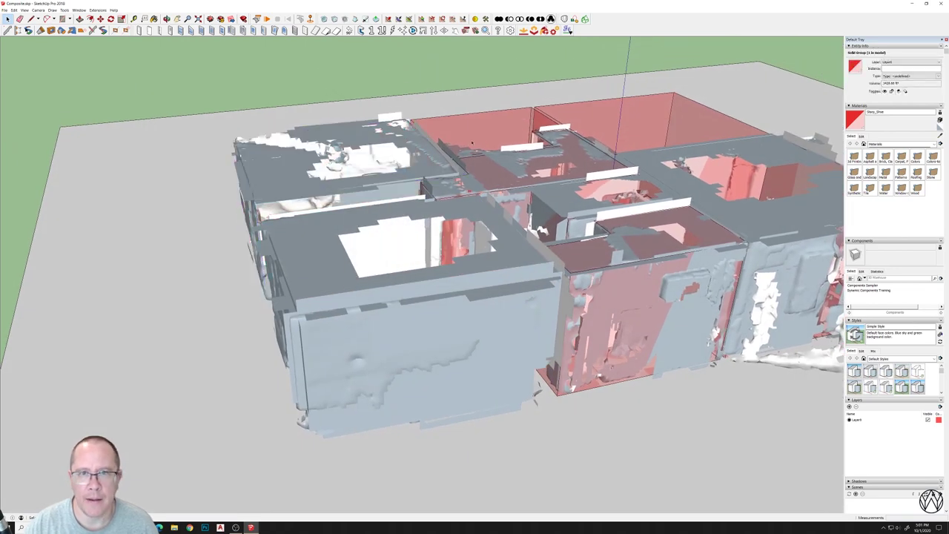
Step: Hide the red volumes of the small front room and the adjoining room behind it
{"action": "middle_click_drag", "start_coordinate": [362, 172], "coordinate": [349, 126]}
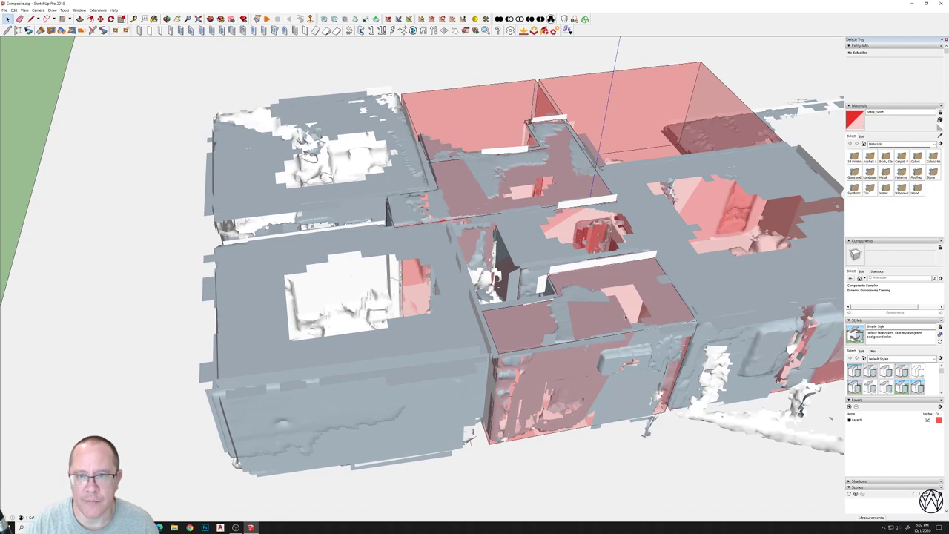
{"action": "right_click", "coordinate": [627, 316]}
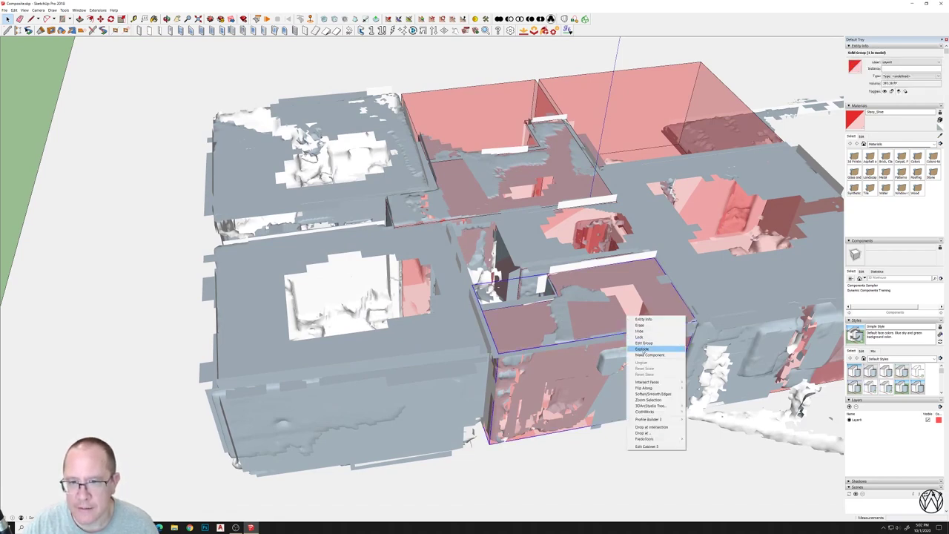
{"action": "left_click", "coordinate": [644, 332]}
{"action": "middle_click_drag", "start_coordinate": [644, 332], "coordinate": [564, 277]}
{"action": "right_click", "coordinate": [563, 281]}
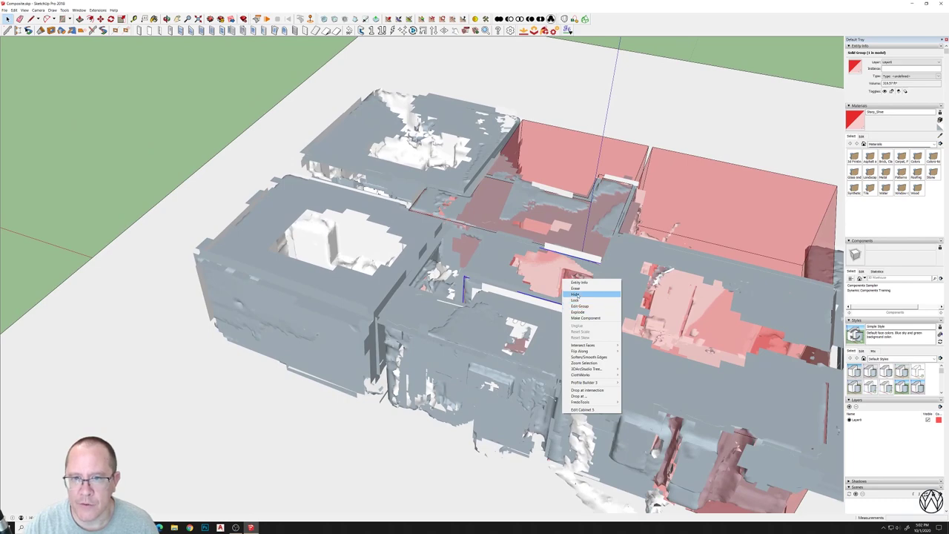
{"action": "left_click", "coordinate": [576, 294]}
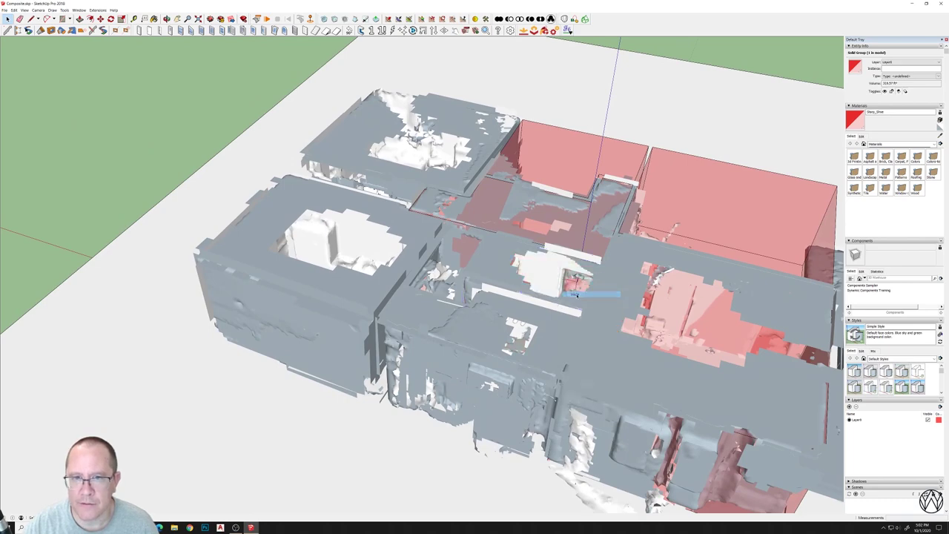
Step: Examine the scanned mesh and the remaining red room volumes from outside and inside the upper floor
{"action": "left_click", "coordinate": [564, 188]}
{"action": "middle_click_drag", "start_coordinate": [563, 188], "coordinate": [163, 225]}
{"action": "scroll", "coordinate": [477, 339], "scroll_direction": "up", "scroll_amount": 3}
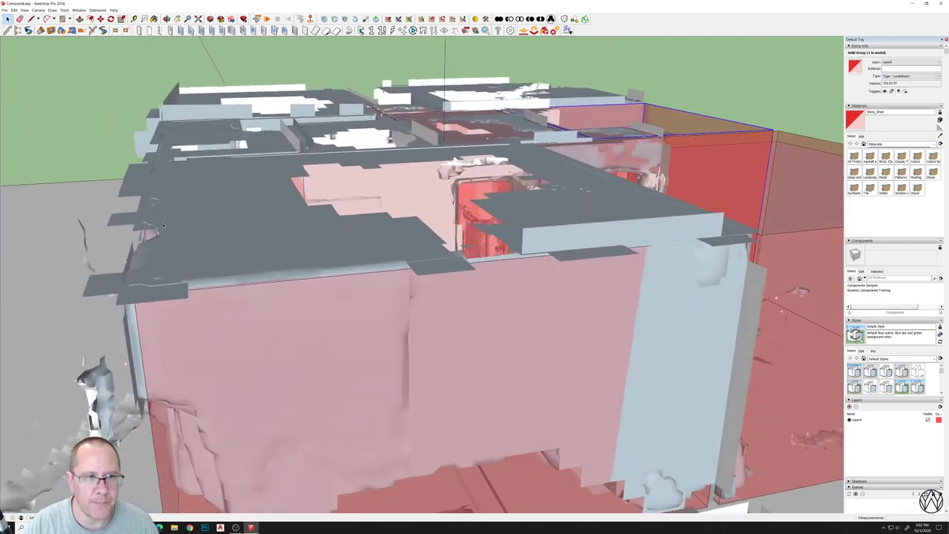
{"action": "middle_click_drag", "start_coordinate": [221, 145], "coordinate": [491, 260]}
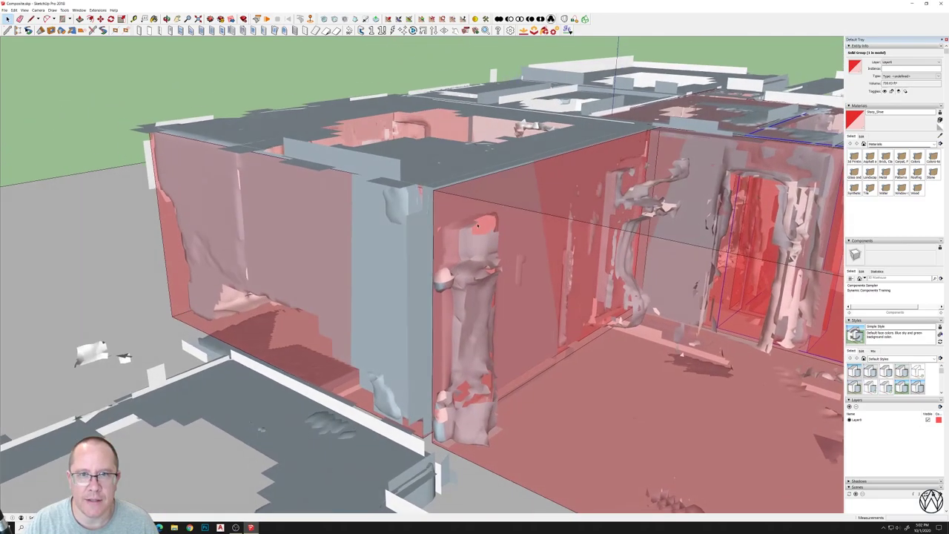
{"action": "scroll", "coordinate": [535, 224], "scroll_direction": "up", "scroll_amount": 10}
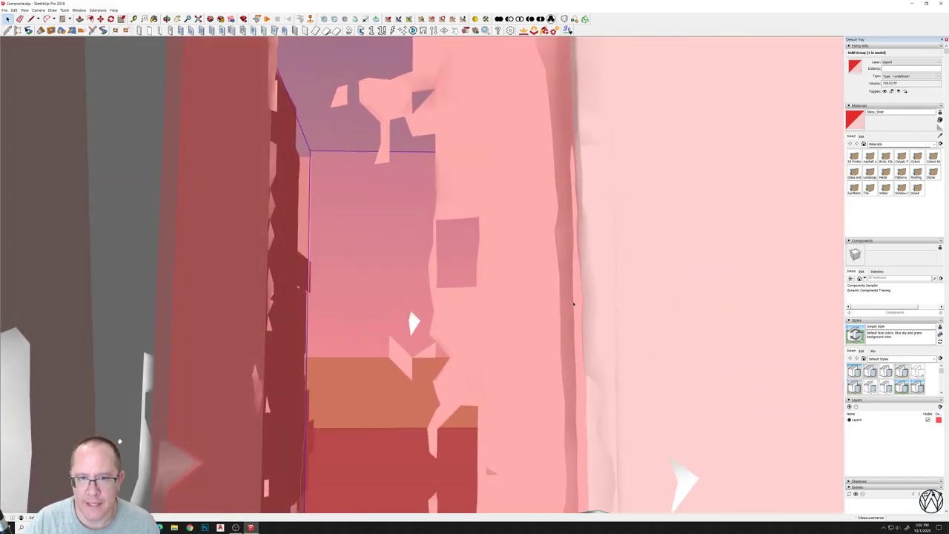
{"action": "scroll", "coordinate": [573, 305], "scroll_direction": "up", "scroll_amount": 10}
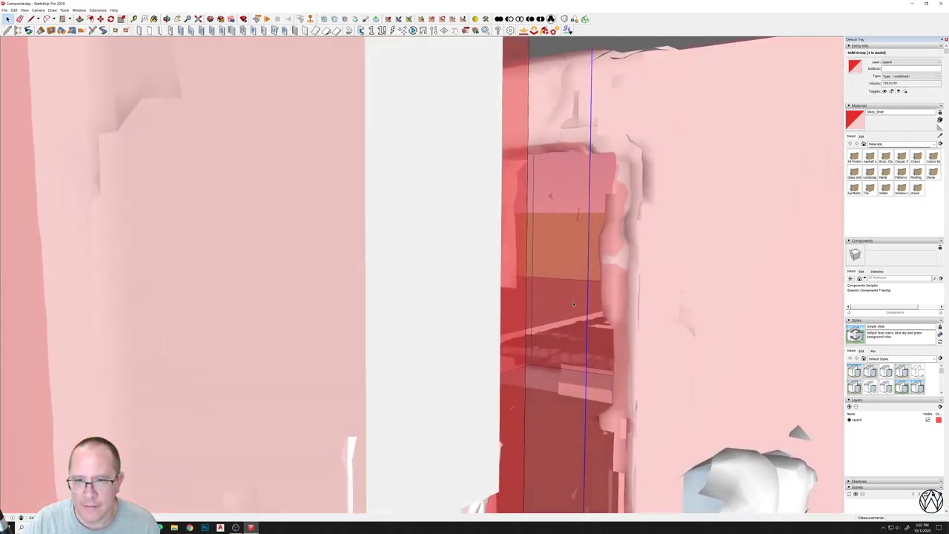
{"action": "scroll", "coordinate": [573, 304], "scroll_direction": "up", "scroll_amount": 10}
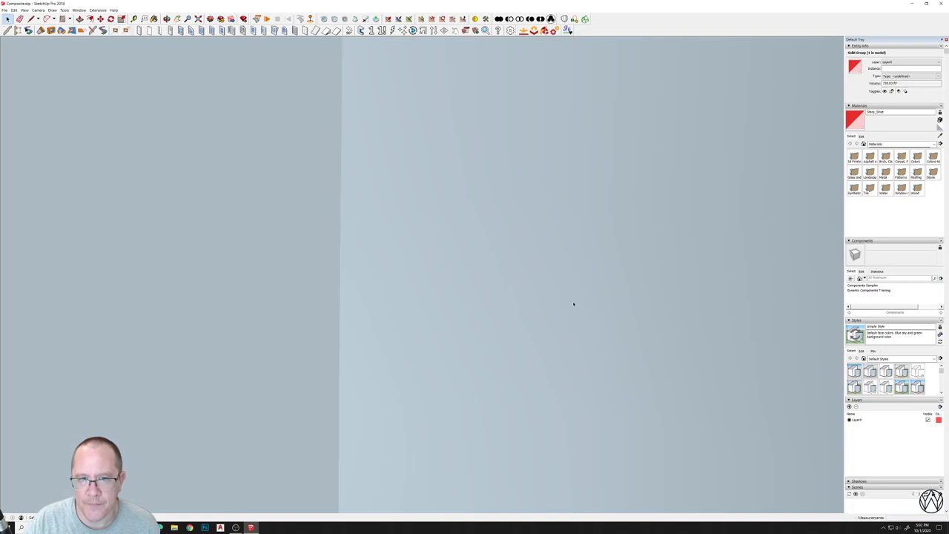
{"action": "scroll", "coordinate": [573, 304], "scroll_direction": "up", "scroll_amount": 10}
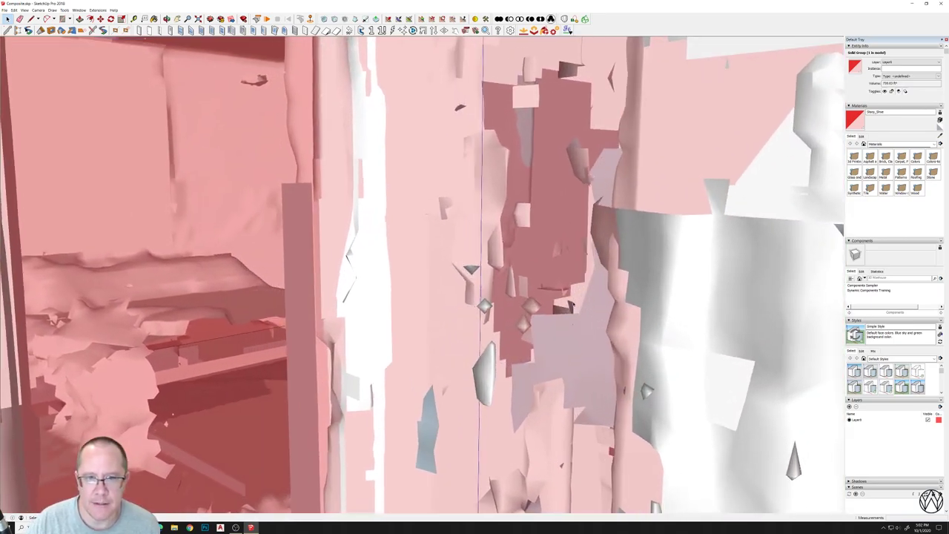
{"action": "scroll", "coordinate": [524, 322], "scroll_direction": "up", "scroll_amount": 3}
{"action": "scroll", "coordinate": [490, 325], "scroll_direction": "up", "scroll_amount": 10}
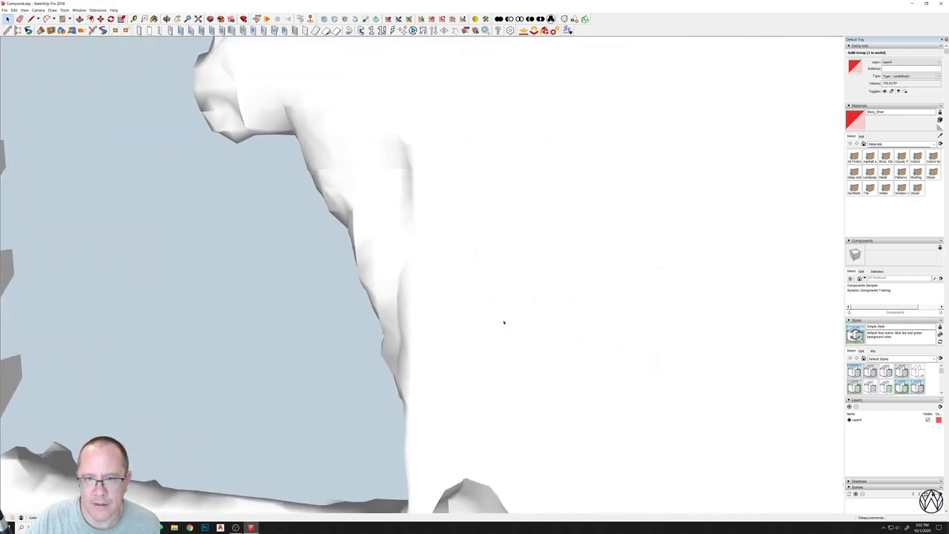
{"action": "scroll", "coordinate": [504, 323], "scroll_direction": "up", "scroll_amount": 10}
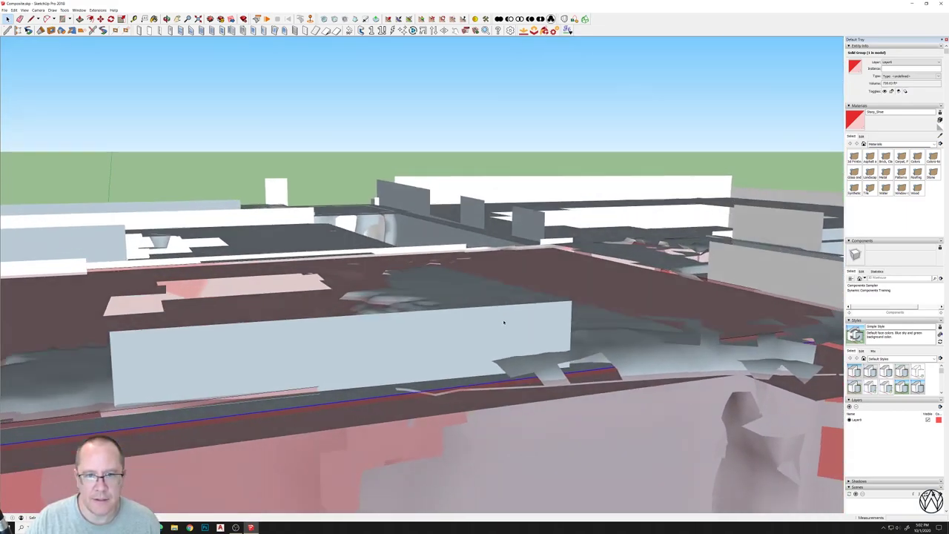
{"action": "scroll", "coordinate": [504, 323], "scroll_direction": "up", "scroll_amount": 10}
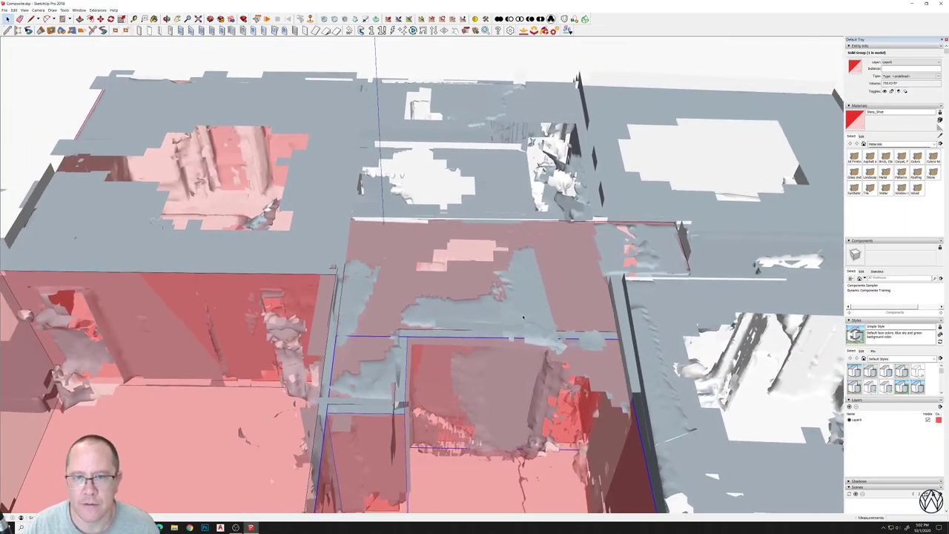
Step: Hide the large flat plane group beneath the upper floor rooms
{"action": "scroll", "coordinate": [523, 316], "scroll_direction": "down", "scroll_amount": 10}
{"action": "right_click", "coordinate": [308, 145]}
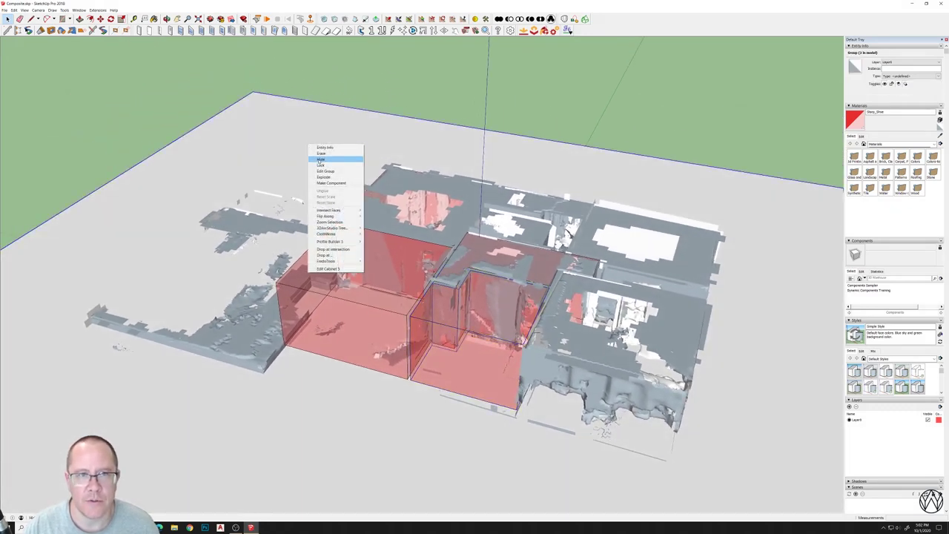
{"action": "left_click", "coordinate": [319, 161]}
Step: Hide the red volumes of the notched room and the large corner room beside it
{"action": "middle_click_drag", "start_coordinate": [223, 241], "coordinate": [119, 191]}
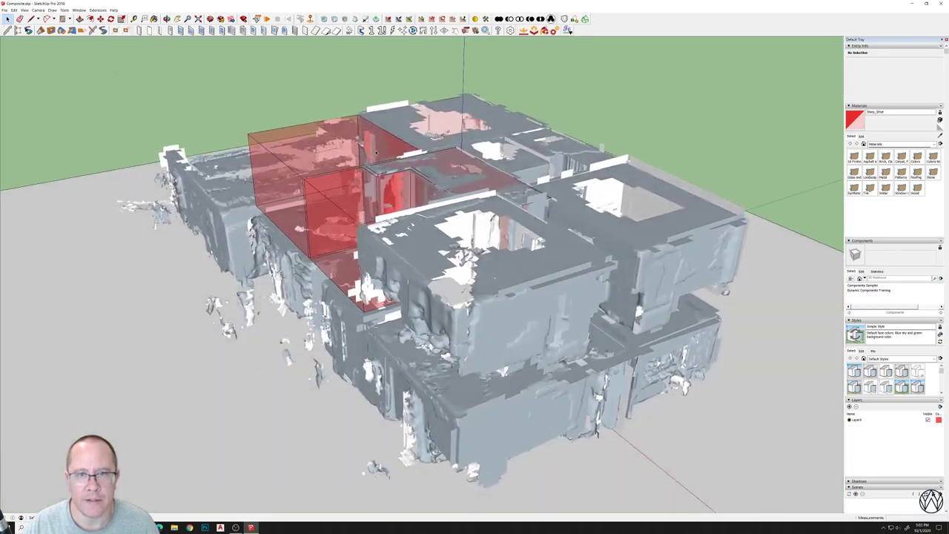
{"action": "middle_click_drag", "start_coordinate": [377, 152], "coordinate": [569, 192]}
{"action": "scroll", "coordinate": [569, 192], "scroll_direction": "up", "scroll_amount": 2}
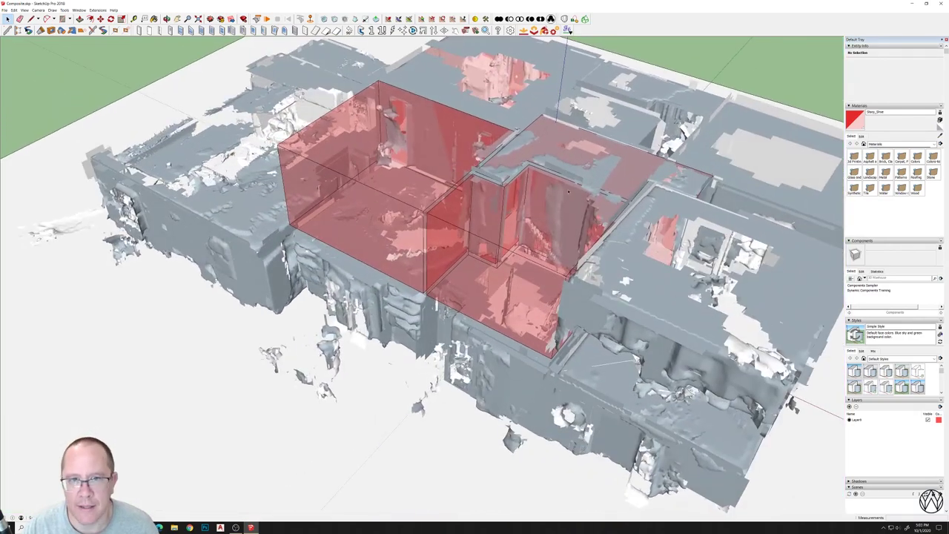
{"action": "right_click", "coordinate": [516, 233]}
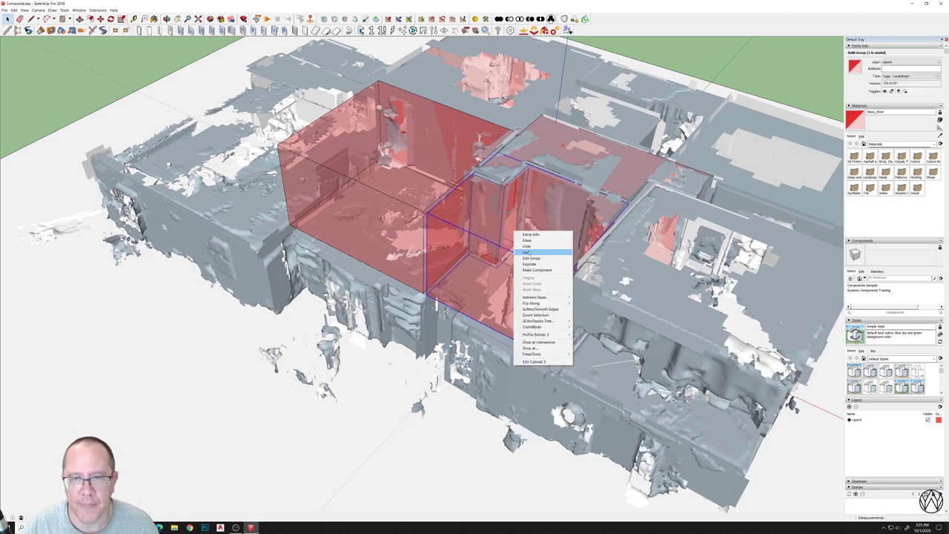
{"action": "key", "text": "Escape"}
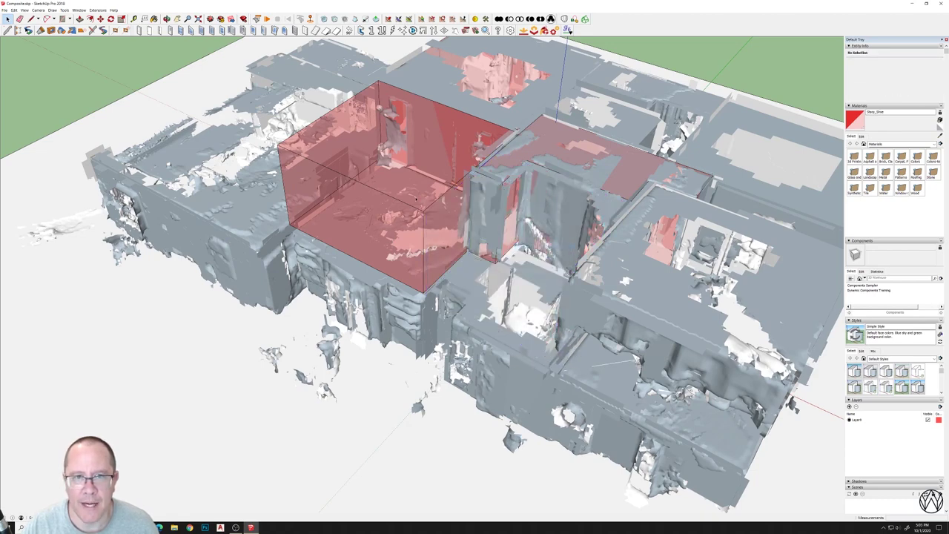
{"action": "right_click", "coordinate": [416, 199]}
{"action": "left_click", "coordinate": [429, 214]}
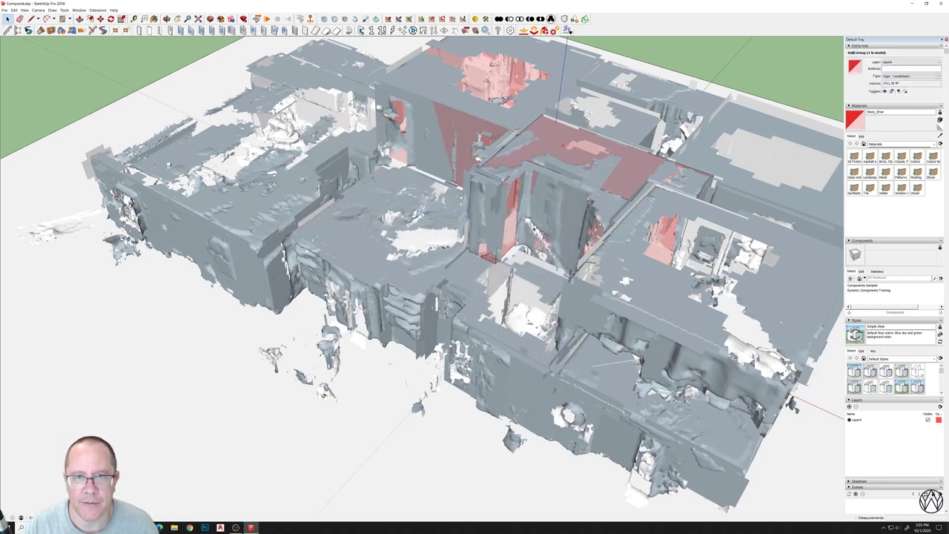
Step: Set the camera's field of view to 50 degrees
{"action": "middle_click_drag", "start_coordinate": [429, 213], "coordinate": [433, 122]}
{"action": "mouse_move", "coordinate": [502, 342]}
{"action": "middle_mouse_down"}
{"action": "mouse_move", "coordinate": [507, 329]}
{"action": "mouse_move", "coordinate": [526, 331]}
{"action": "mouse_move", "coordinate": [494, 351]}
{"action": "middle_mouse_up"}
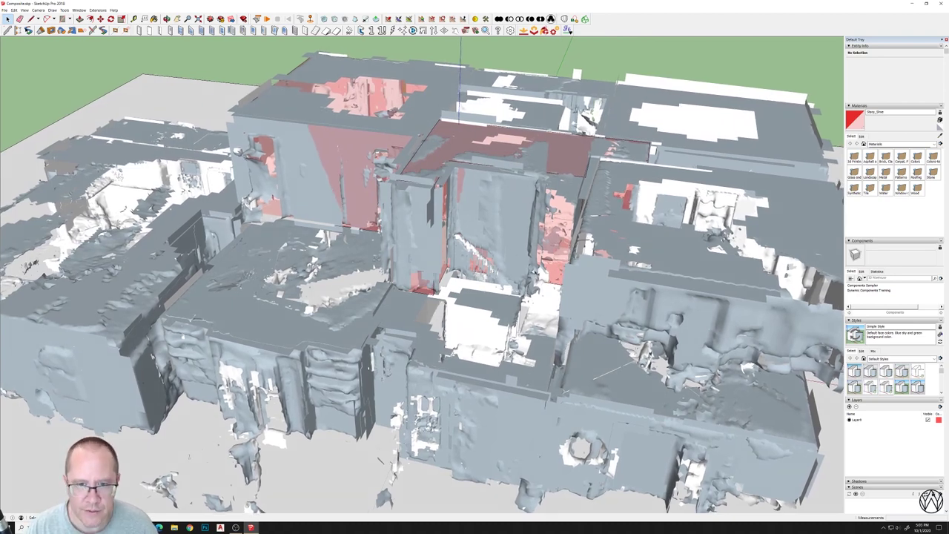
{"action": "middle_click_drag", "start_coordinate": [534, 339], "coordinate": [519, 359]}
{"action": "scroll", "coordinate": [519, 357], "scroll_direction": "up", "scroll_amount": 10}
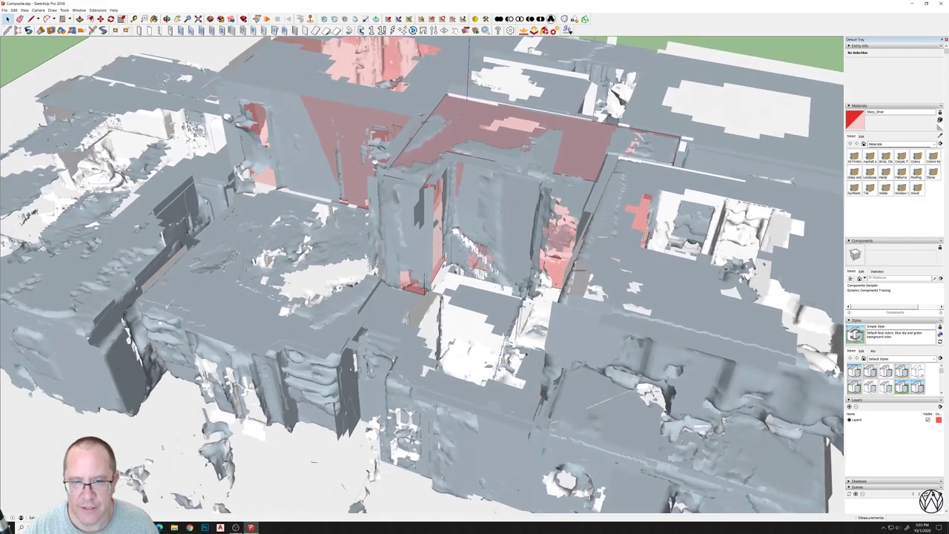
{"action": "scroll", "coordinate": [527, 353], "scroll_direction": "up", "scroll_amount": 10}
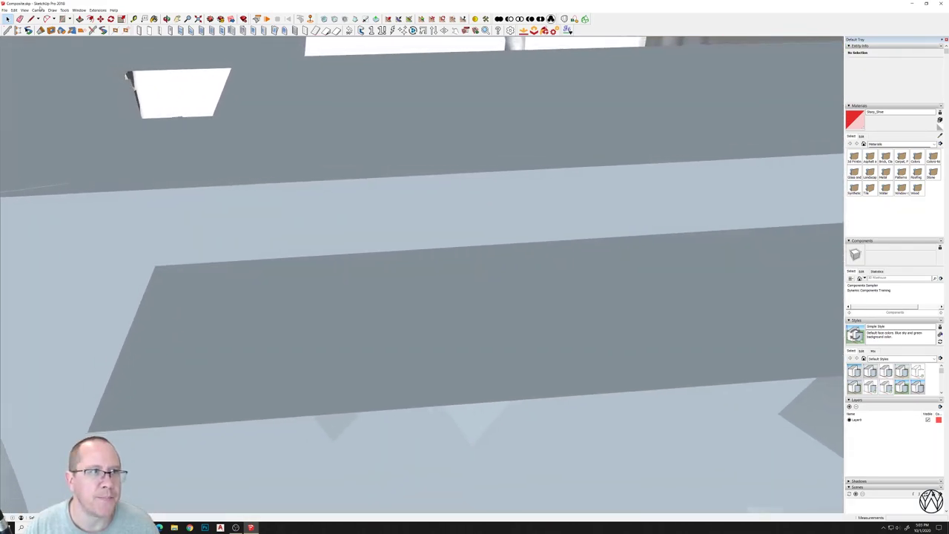
{"action": "left_click", "coordinate": [38, 10]}
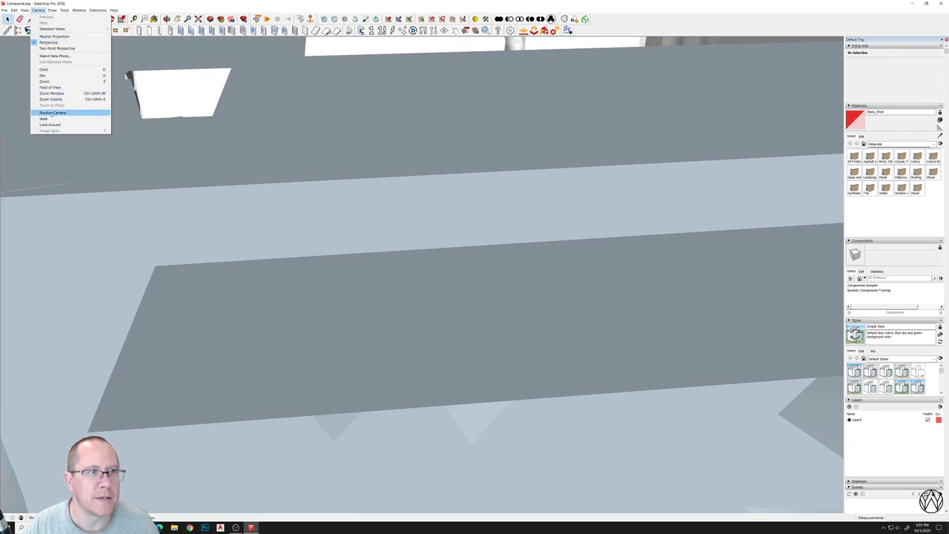
{"action": "left_click", "coordinate": [49, 87]}
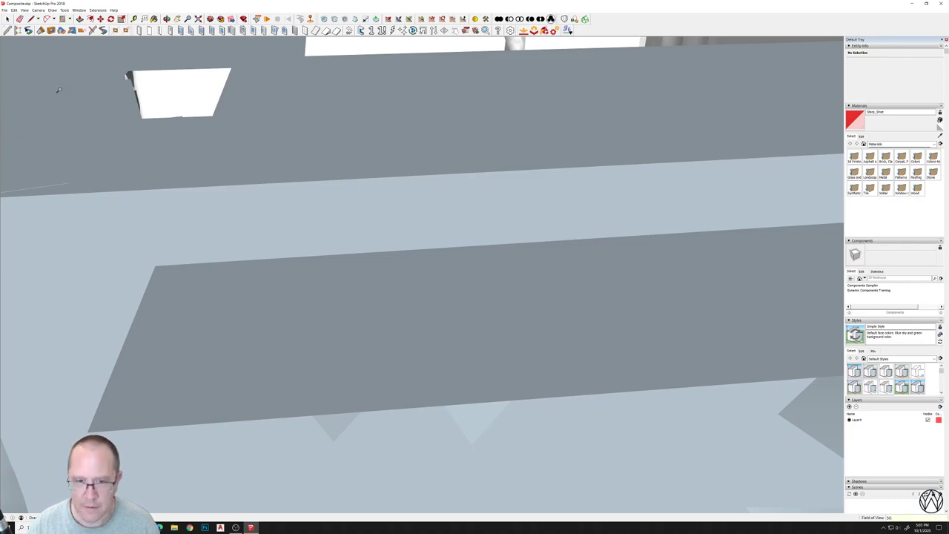
{"action": "key", "text": "Return"}
Step: Examine the scanned staircase and its railing from inside the mesh
{"action": "scroll", "coordinate": [58, 91], "scroll_direction": "down", "scroll_amount": 6}
{"action": "middle_click_drag", "start_coordinate": [58, 90], "coordinate": [156, 289]}
{"action": "scroll", "coordinate": [445, 297], "scroll_direction": "up", "scroll_amount": 5}
{"action": "middle_click_drag", "start_coordinate": [185, 222], "coordinate": [386, 156]}
{"action": "scroll", "coordinate": [451, 287], "scroll_direction": "up", "scroll_amount": 2}
{"action": "middle_click_drag", "start_coordinate": [451, 286], "coordinate": [463, 222]}
{"action": "scroll", "coordinate": [477, 275], "scroll_direction": "up", "scroll_amount": 2}
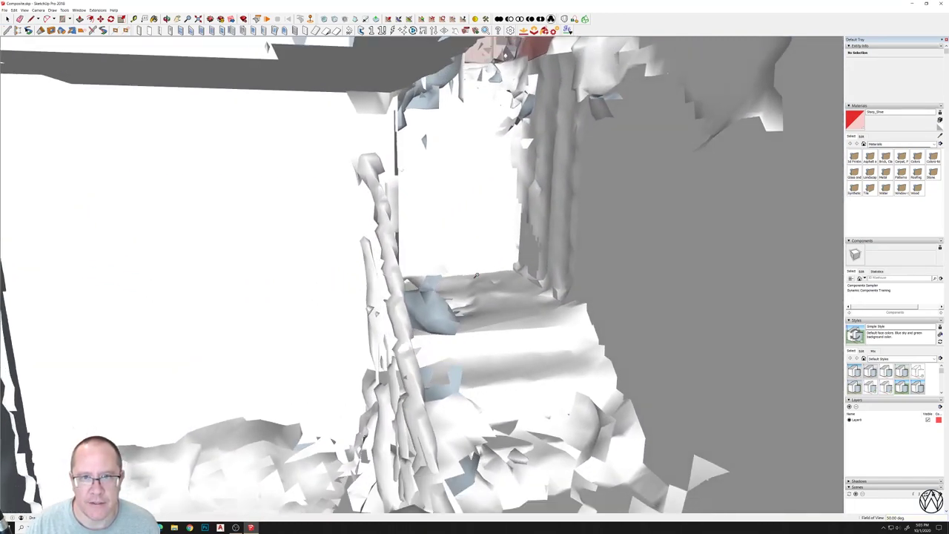
{"action": "scroll", "coordinate": [477, 276], "scroll_direction": "down", "scroll_amount": 3}
{"action": "middle_click_drag", "start_coordinate": [477, 275], "coordinate": [576, 274]}
{"action": "scroll", "coordinate": [536, 343], "scroll_direction": "down", "scroll_amount": 2}
{"action": "scroll", "coordinate": [537, 343], "scroll_direction": "up", "scroll_amount": 2}
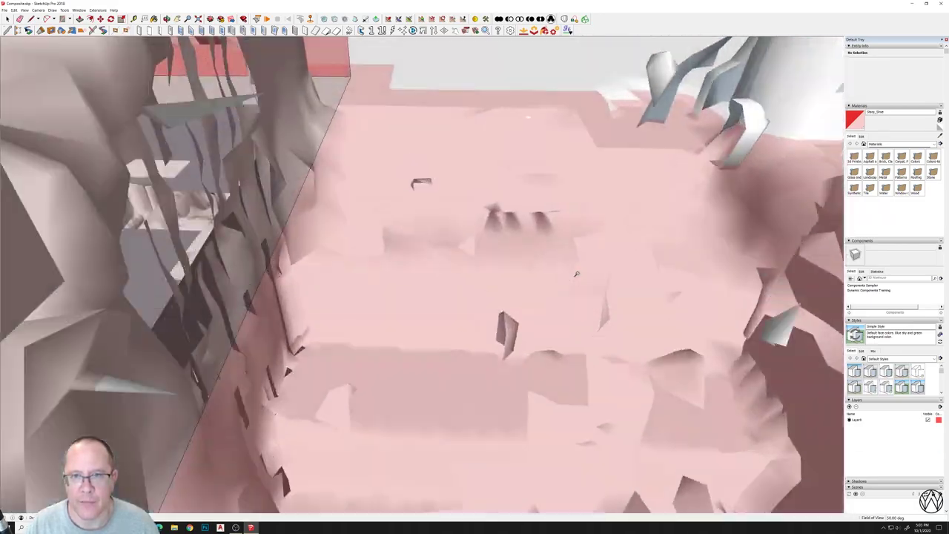
Step: Examine the scanned living room from inside, including the sofa, armchair and the openings to the neighbouring rooms
{"action": "scroll", "coordinate": [576, 274], "scroll_direction": "down", "scroll_amount": 5}
{"action": "scroll", "coordinate": [576, 269], "scroll_direction": "down", "scroll_amount": 4}
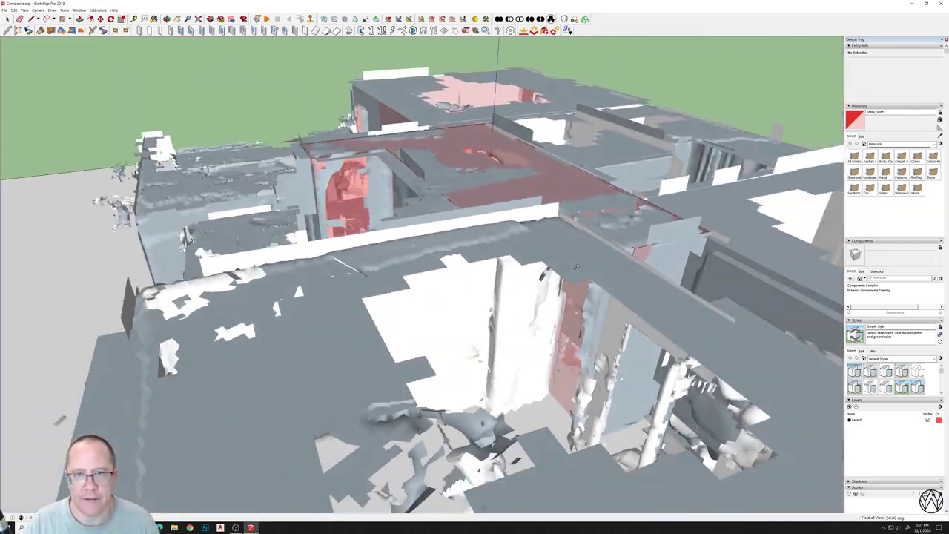
{"action": "scroll", "coordinate": [500, 348], "scroll_direction": "up", "scroll_amount": 10}
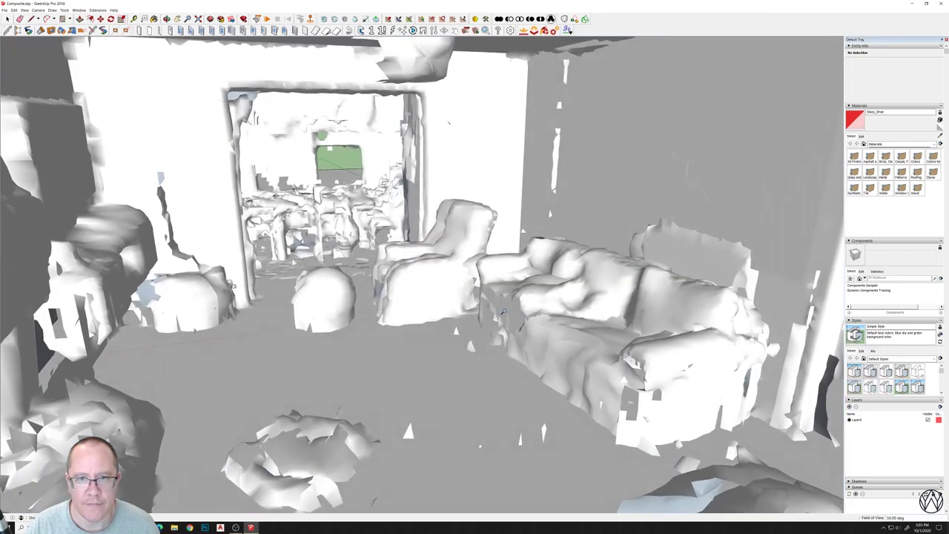
{"action": "middle_click_drag", "start_coordinate": [503, 311], "coordinate": [347, 305]}
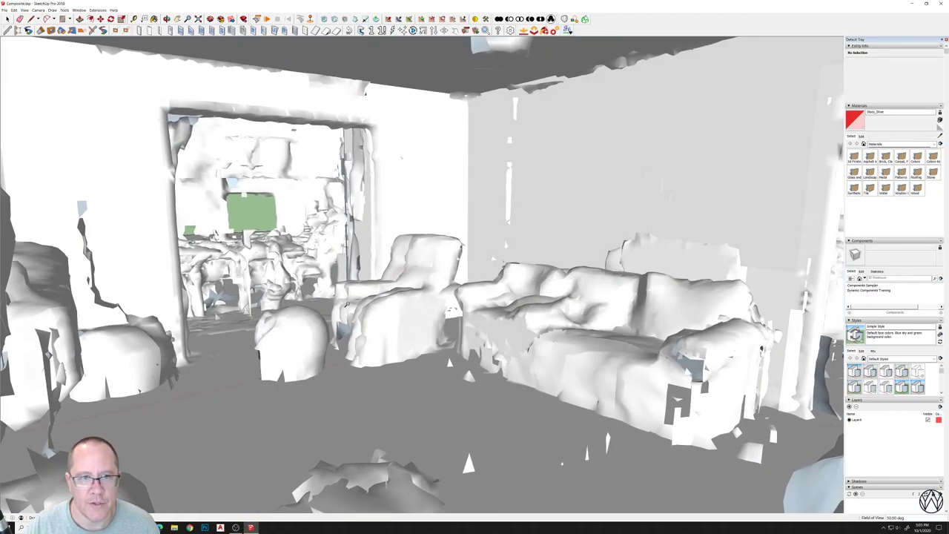
{"action": "middle_click_drag", "start_coordinate": [294, 202], "coordinate": [137, 134]}
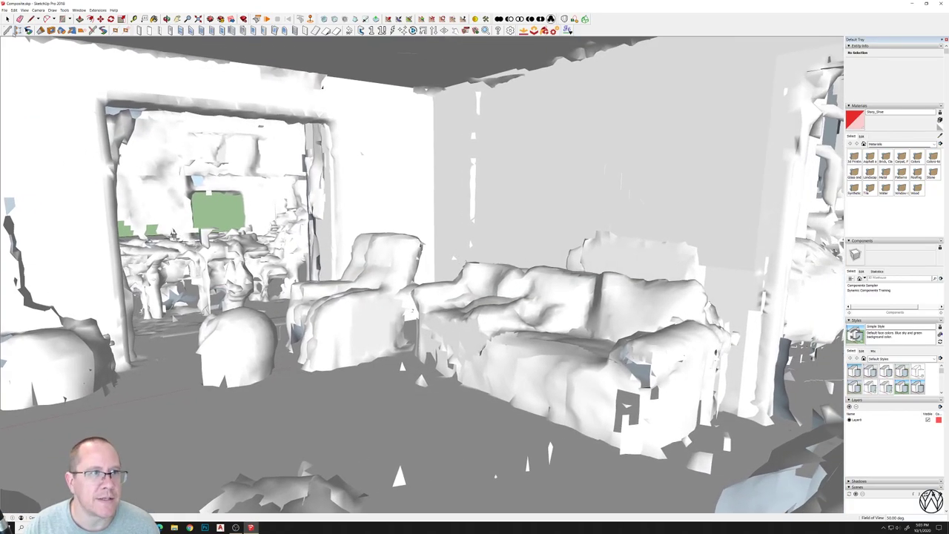
{"action": "middle_click_drag", "start_coordinate": [474, 334], "coordinate": [315, 326]}
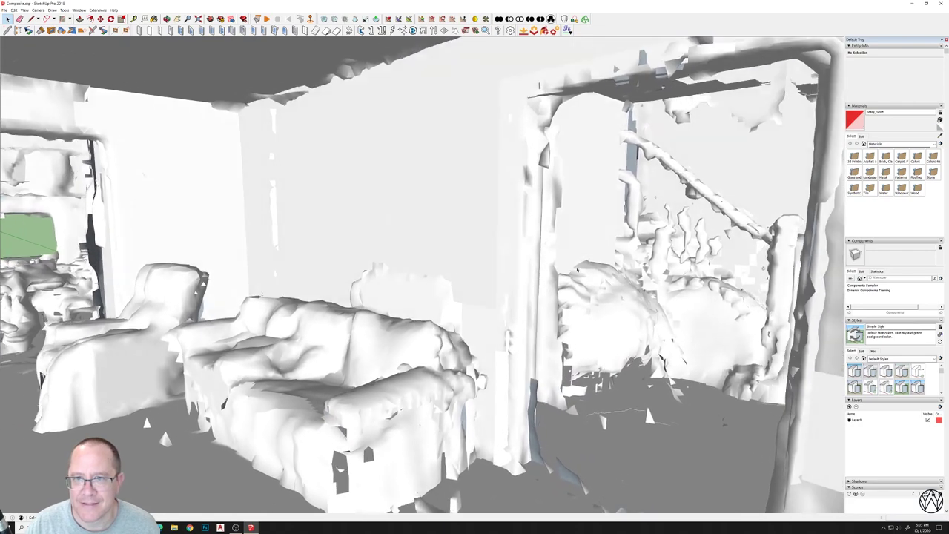
Step: Examine the room beyond the living-room doorway from inside the mesh, including the bench seat, the arched cabinet and the adjoining openings
{"action": "middle_click_drag", "start_coordinate": [675, 267], "coordinate": [579, 270]}
{"action": "scroll", "coordinate": [579, 268], "scroll_direction": "up", "scroll_amount": 6}
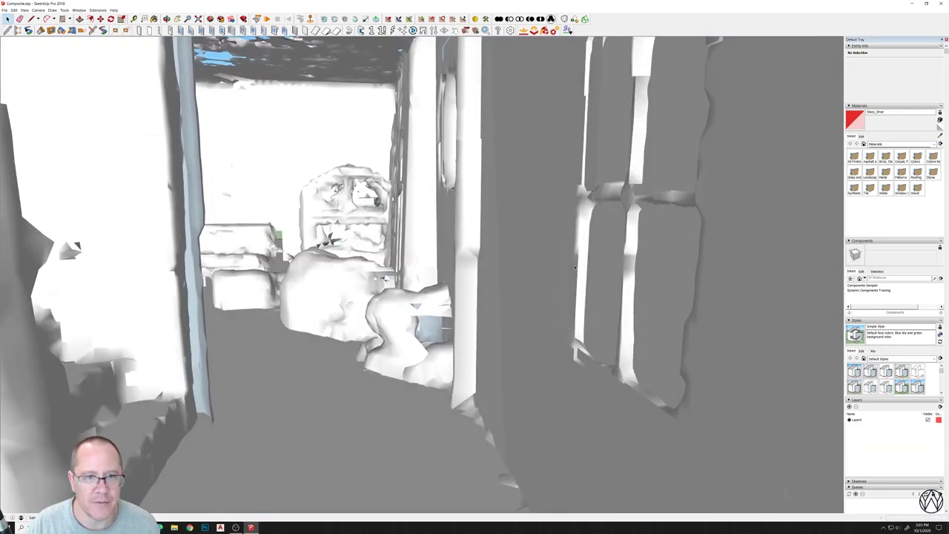
{"action": "scroll", "coordinate": [575, 268], "scroll_direction": "up", "scroll_amount": 3}
{"action": "scroll", "coordinate": [565, 272], "scroll_direction": "up", "scroll_amount": 1}
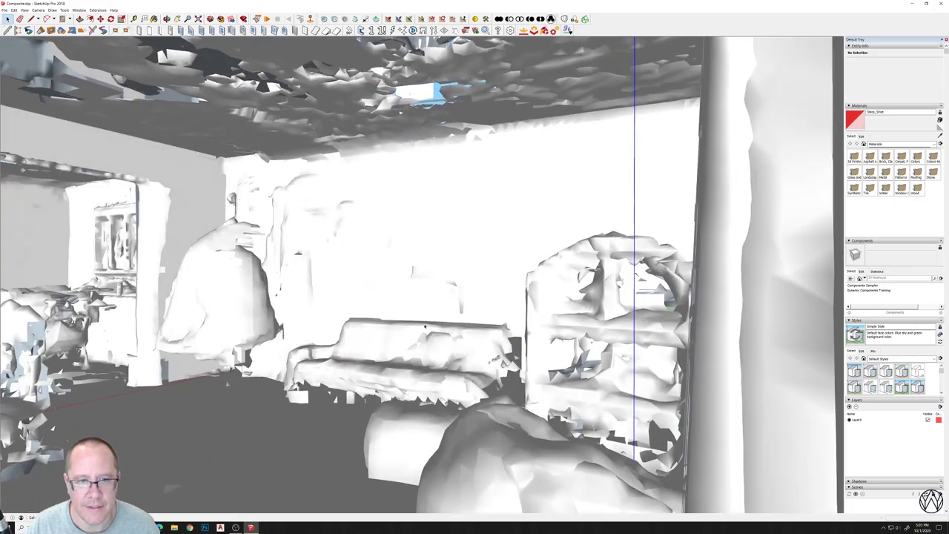
{"action": "left_click", "coordinate": [454, 319]}
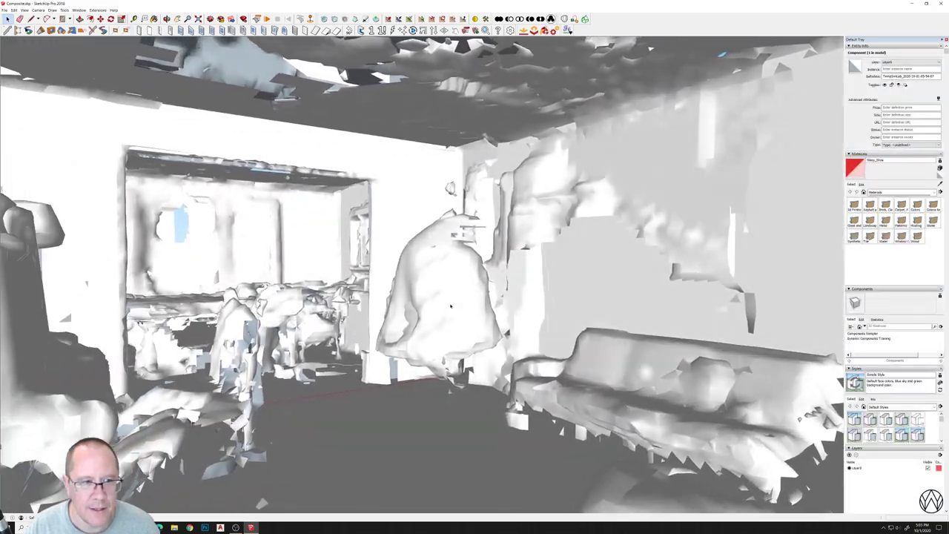
{"action": "scroll", "coordinate": [284, 367], "scroll_direction": "up", "scroll_amount": 8}
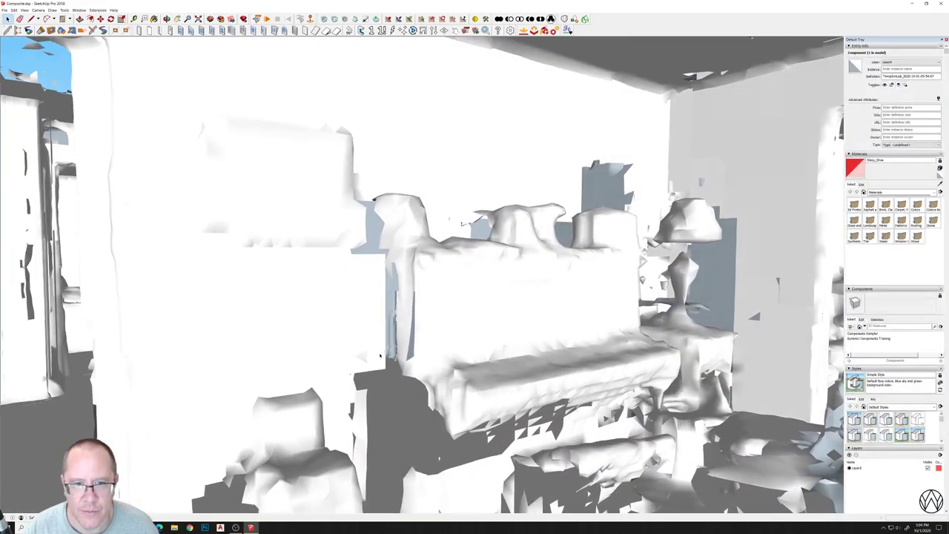
Step: Examine the scanned upright piano from several angles, together with the objects on top and the lamp table beside it
{"action": "middle_click_drag", "start_coordinate": [288, 236], "coordinate": [325, 146]}
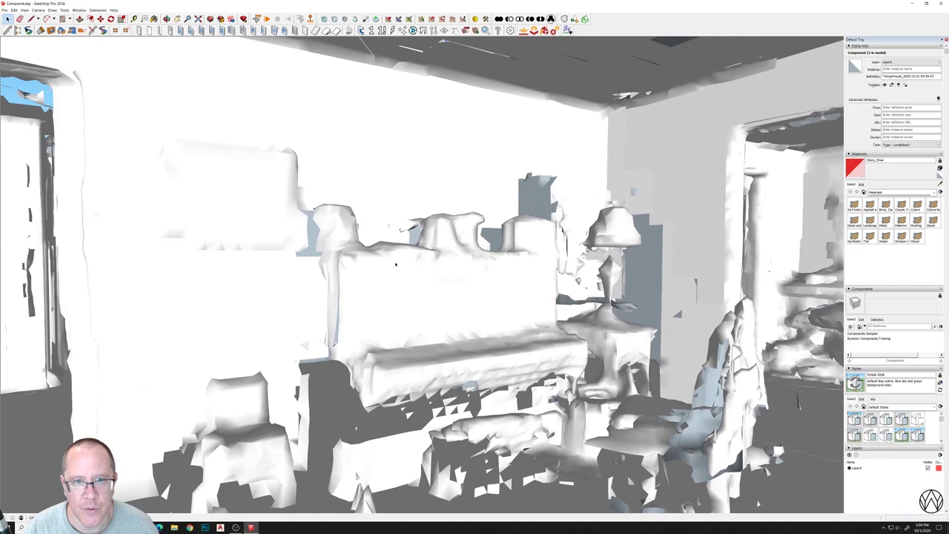
{"action": "middle_click_drag", "start_coordinate": [344, 320], "coordinate": [406, 312]}
{"action": "middle_click_drag", "start_coordinate": [544, 269], "coordinate": [258, 342]}
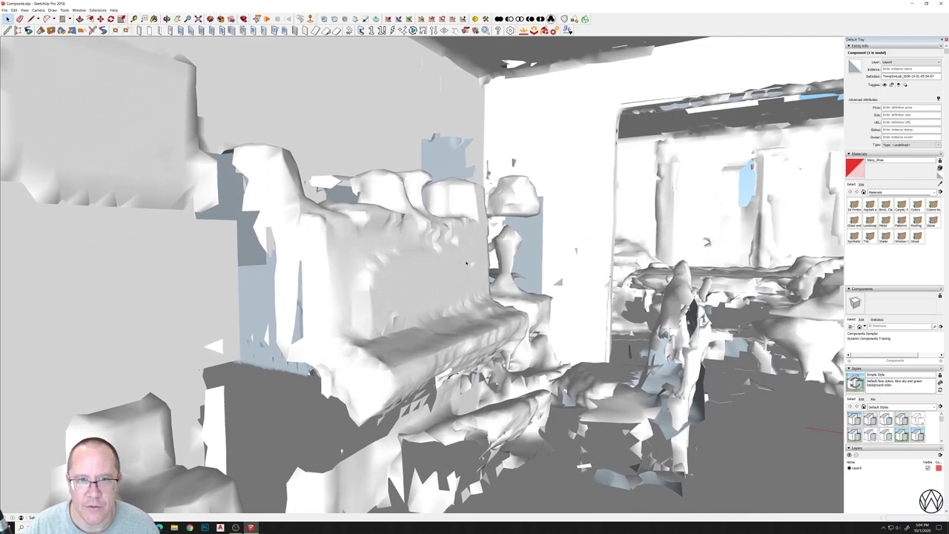
{"action": "middle_click_drag", "start_coordinate": [468, 262], "coordinate": [419, 282]}
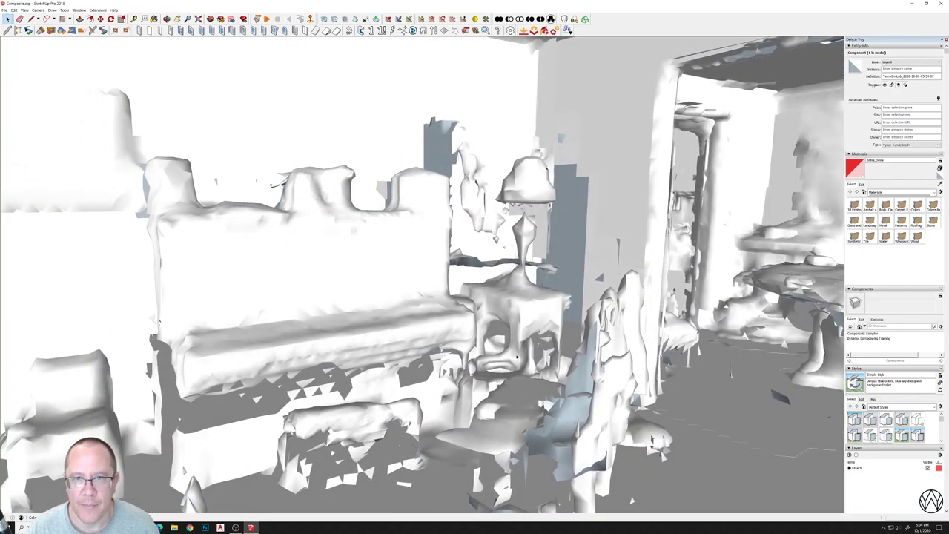
{"action": "middle_click_drag", "start_coordinate": [326, 287], "coordinate": [304, 289]}
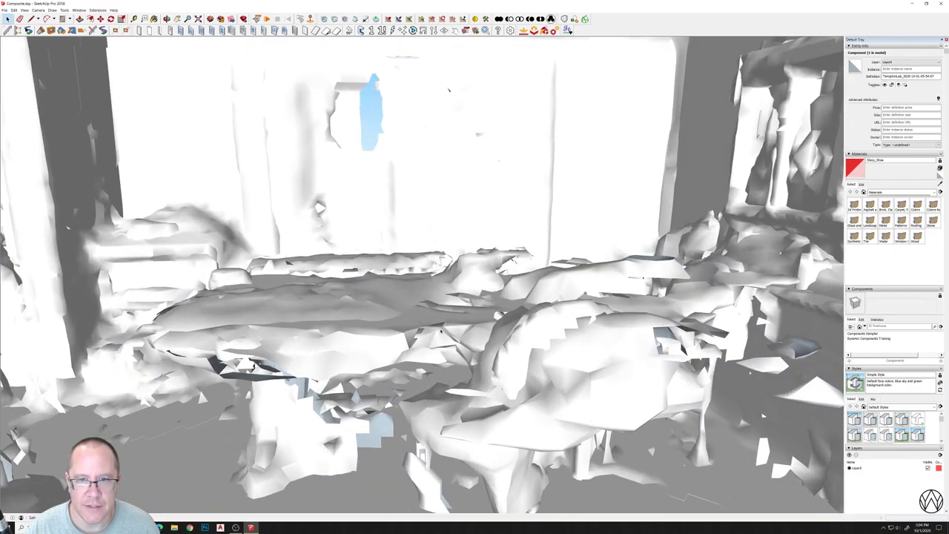
Step: Examine the scanned large table and the four-part window in the neighbouring room
{"action": "middle_click_drag", "start_coordinate": [448, 89], "coordinate": [745, 352]}
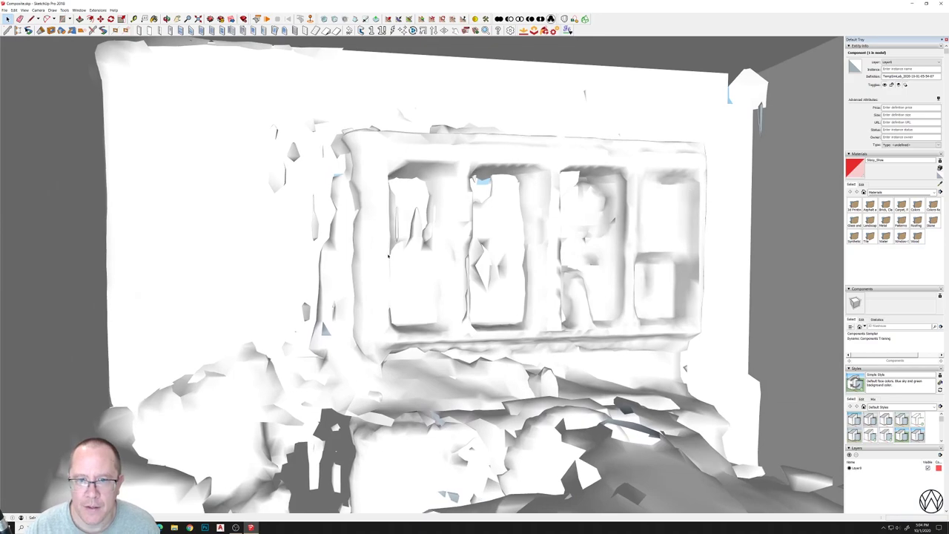
{"action": "middle_click_drag", "start_coordinate": [388, 256], "coordinate": [643, 284]}
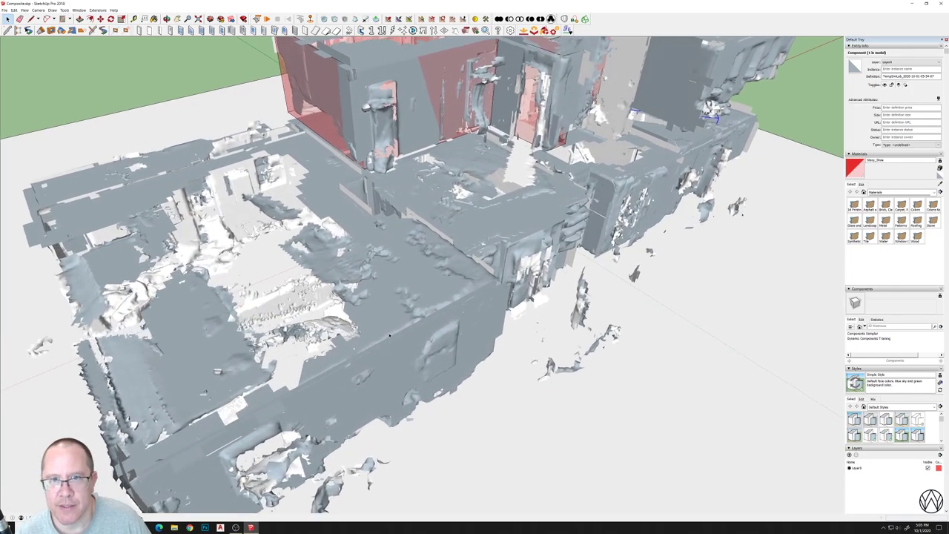
Step: Re-enter the house scan from the outside overview and examine the living room's seating and fireplace wall
{"action": "scroll", "coordinate": [389, 335], "scroll_direction": "up", "scroll_amount": 10}
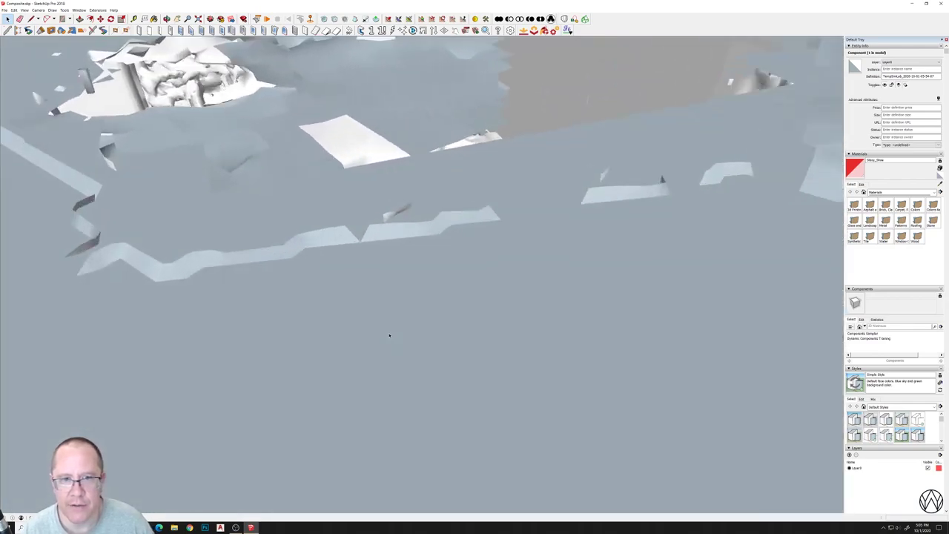
{"action": "scroll", "coordinate": [389, 335], "scroll_direction": "down", "scroll_amount": 10}
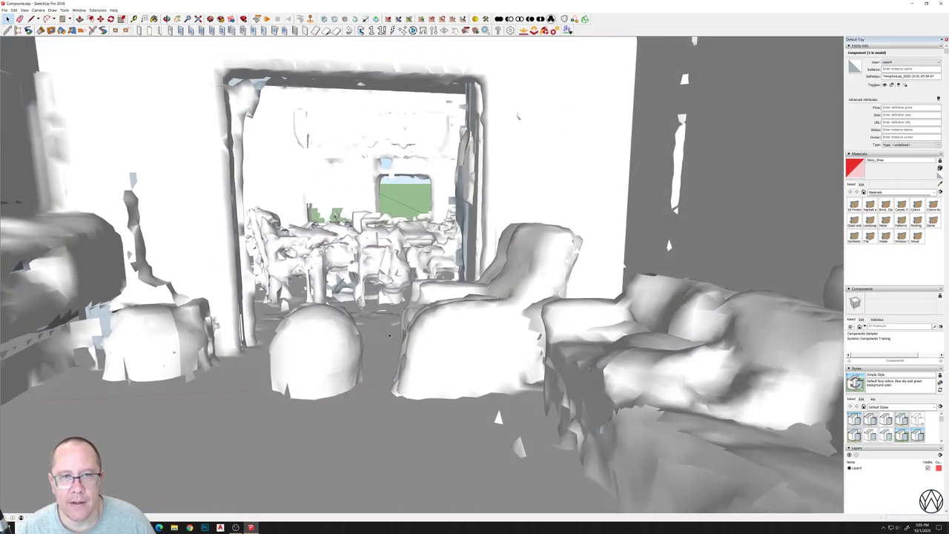
{"action": "middle_click_drag", "start_coordinate": [389, 335], "coordinate": [403, 263]}
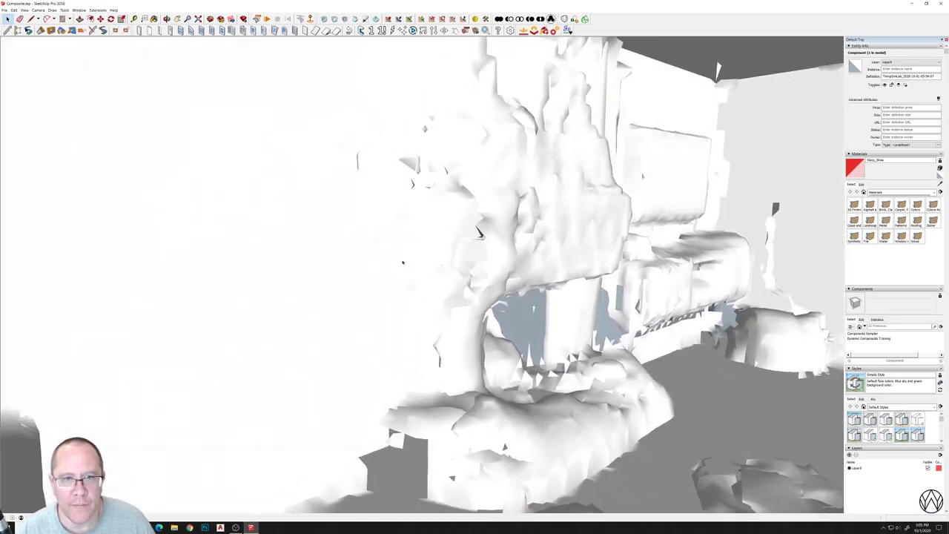
{"action": "scroll", "coordinate": [403, 263], "scroll_direction": "up", "scroll_amount": 5}
{"action": "scroll", "coordinate": [403, 261], "scroll_direction": "down", "scroll_amount": 5}
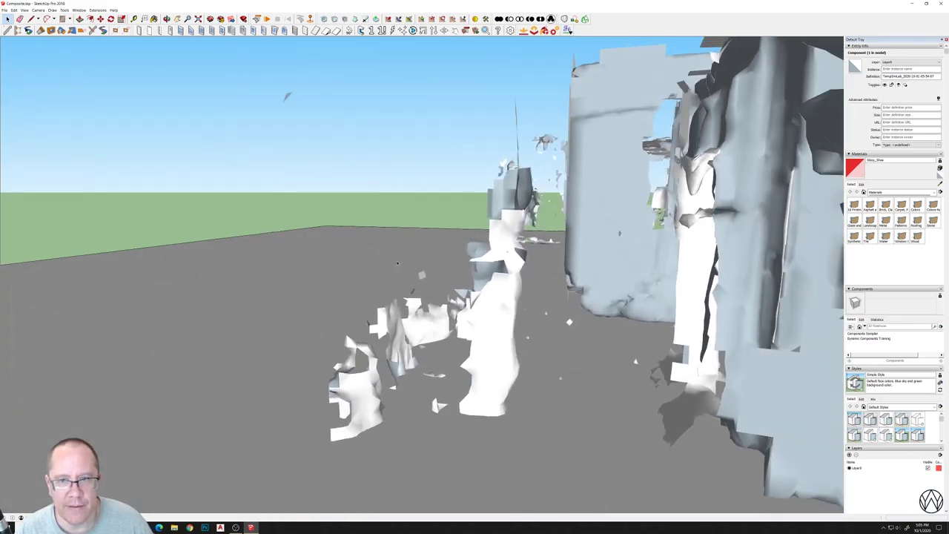
{"action": "scroll", "coordinate": [401, 264], "scroll_direction": "up", "scroll_amount": 5}
{"action": "scroll", "coordinate": [405, 280], "scroll_direction": "down", "scroll_amount": 5}
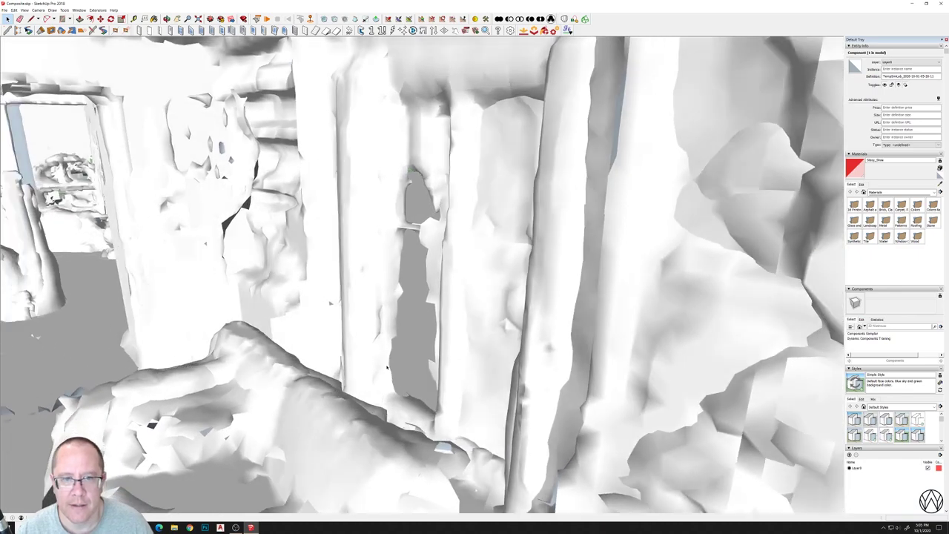
Step: Examine the cluttered end room from inside, including its exterior wall opening and the line of doorways through the house
{"action": "mouse_move", "coordinate": [387, 368]}
{"action": "middle_mouse_down"}
{"action": "mouse_move", "coordinate": [406, 198]}
{"action": "mouse_move", "coordinate": [594, 126]}
{"action": "mouse_move", "coordinate": [598, 215]}
{"action": "mouse_move", "coordinate": [348, 346]}
{"action": "middle_mouse_up"}
{"action": "middle_click_drag", "start_coordinate": [402, 137], "coordinate": [473, 221]}
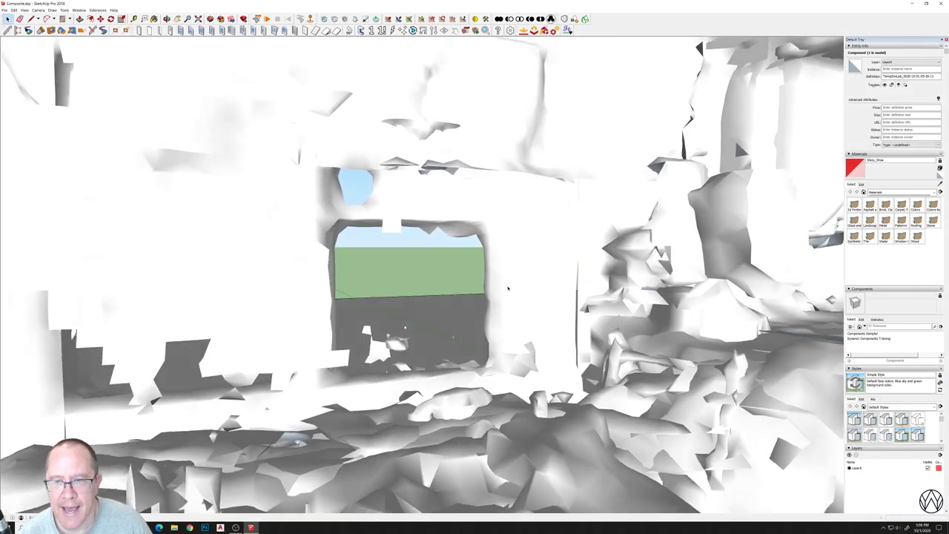
{"action": "middle_click_drag", "start_coordinate": [508, 287], "coordinate": [509, 288]}
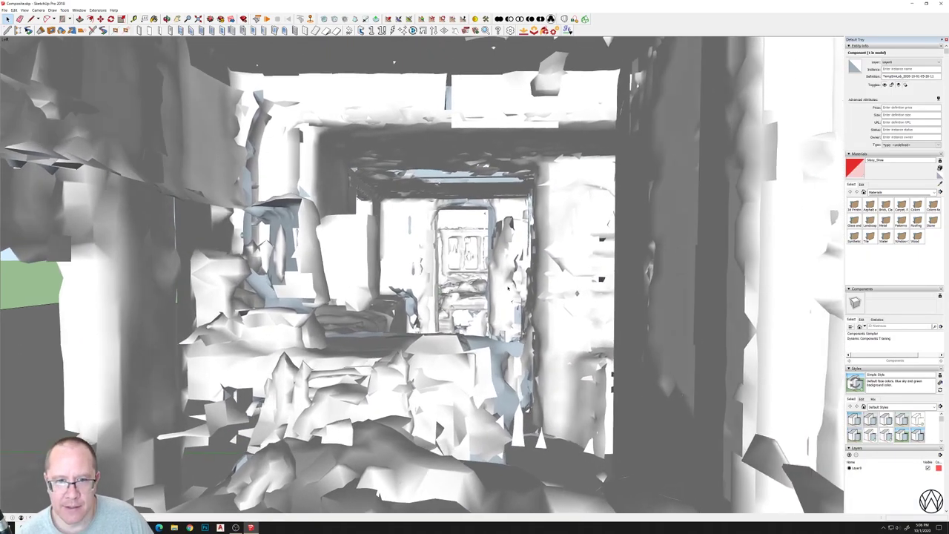